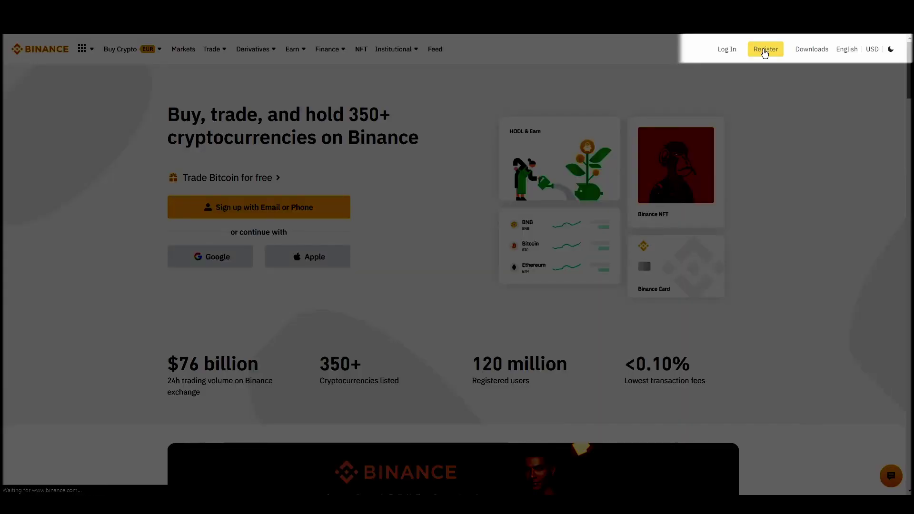
- Sign up for a Binance personal account with an email and password, confirming with the emailed code
{"action": "left_click", "coordinate": [764, 49]}
{"action": "left_click", "coordinate": [347, 182]}
{"action": "type", "text": "ndtea.com"}
{"action": "key", "text": "Tab"}
{"action": "type", "text": "***********"}
{"action": "left_click", "coordinate": [317, 289]}
{"action": "left_click", "coordinate": [477, 375]}
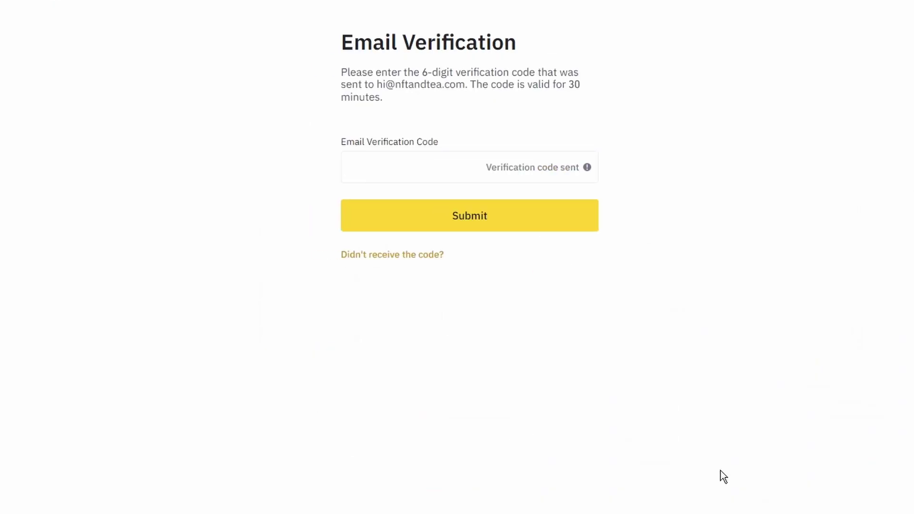
{"action": "left_click", "coordinate": [443, 180]}
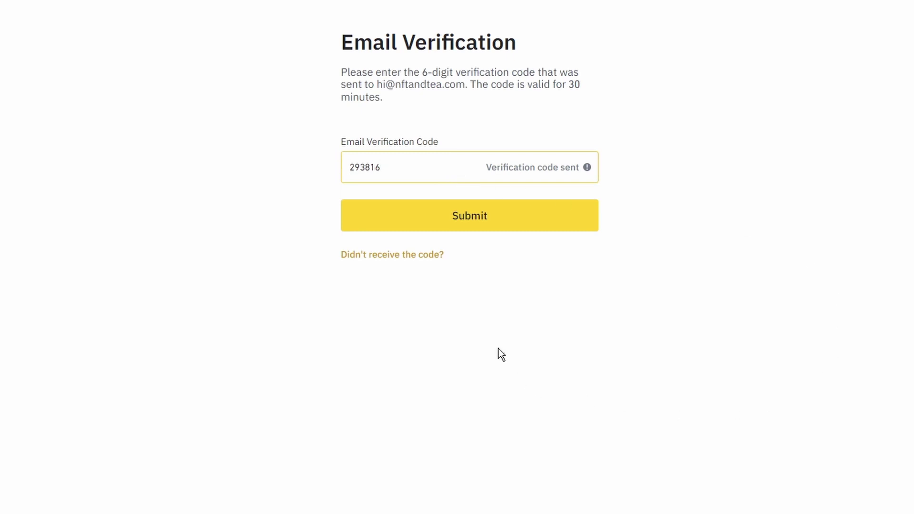
{"action": "left_click", "coordinate": [500, 222]}
- Start identity verification with Greek nationality and a placeholder legal name and birth date
{"action": "left_click", "coordinate": [314, 329]}
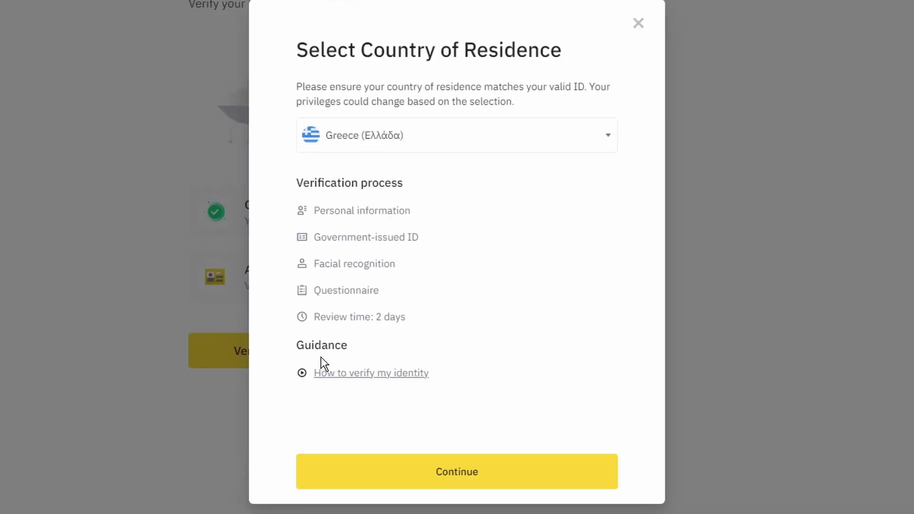
{"action": "key", "text": "Return"}
{"action": "left_click", "coordinate": [500, 145]}
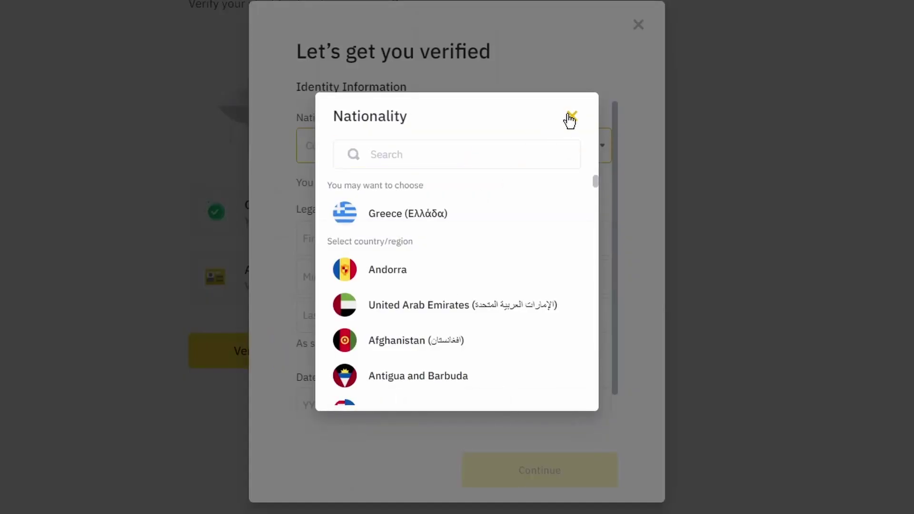
{"action": "left_click", "coordinate": [569, 119]}
{"action": "left_click", "coordinate": [500, 220]}
{"action": "type", "text": "Example"}
{"action": "key", "text": "Tab"}
{"action": "type", "text": "Example"}
{"action": "key", "text": "Tab"}
- Fill the home address fields with placeholder values and continue
{"action": "type", "text": "Example"}
{"action": "left_click", "coordinate": [390, 386]}
{"action": "type", "text": "19981111"}
{"action": "left_click", "coordinate": [476, 163]}
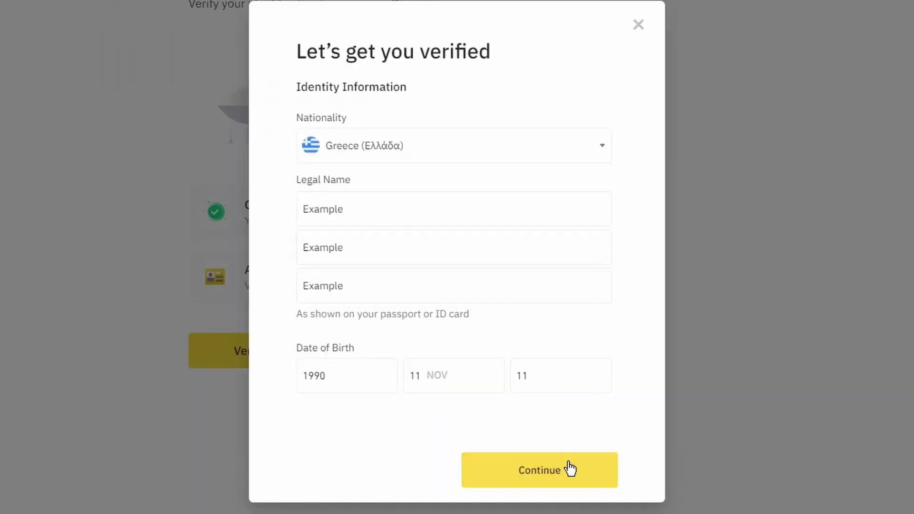
{"action": "left_click", "coordinate": [576, 472]}
{"action": "left_click", "coordinate": [403, 126]}
{"action": "type", "text": "Example"}
{"action": "key", "text": "Tab"}
{"action": "type", "text": "Example"}
{"action": "left_click", "coordinate": [394, 251]}
{"action": "type", "text": "Example"}
{"action": "left_click", "coordinate": [559, 476]}
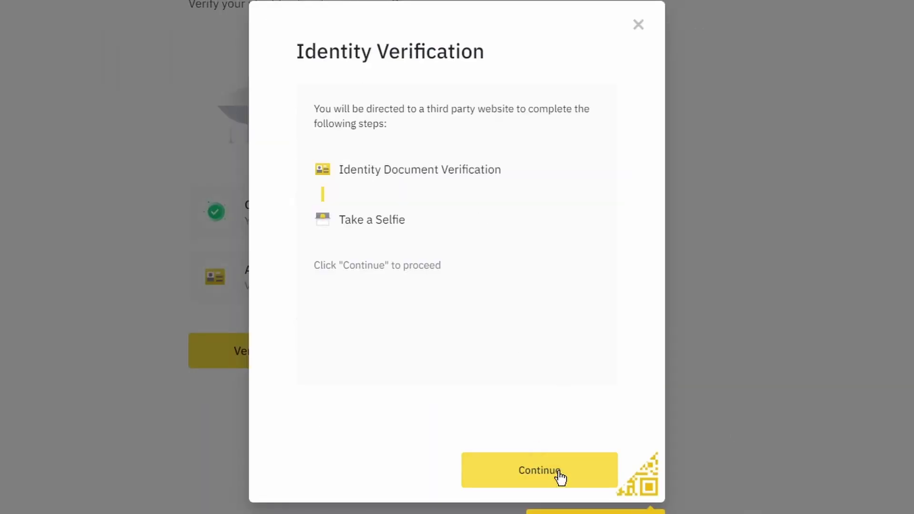
- Give consent in the Sumsub check, choose Driver's license, then close the check unfinished
{"action": "left_click", "coordinate": [559, 476]}
{"action": "left_click", "coordinate": [314, 170]}
{"action": "left_click", "coordinate": [464, 219]}
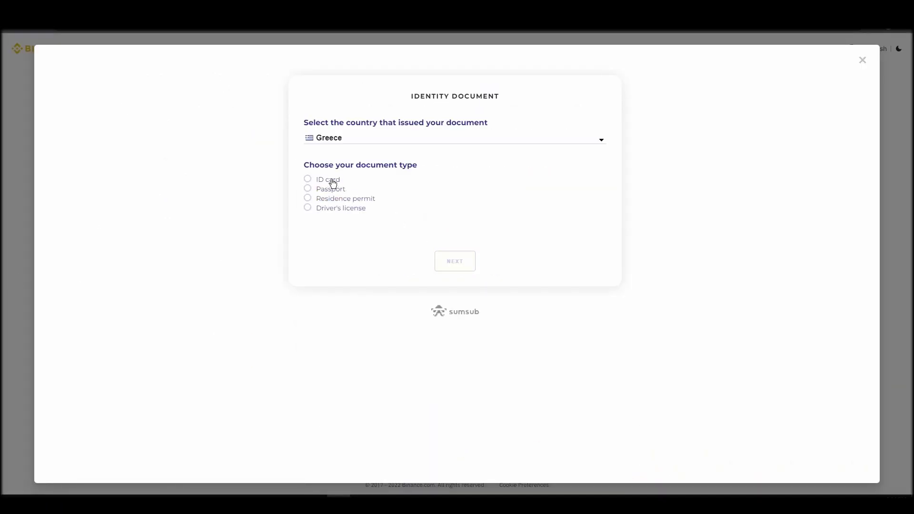
{"action": "left_click", "coordinate": [331, 189]}
{"action": "left_click", "coordinate": [342, 208]}
{"action": "left_click", "coordinate": [455, 375]}
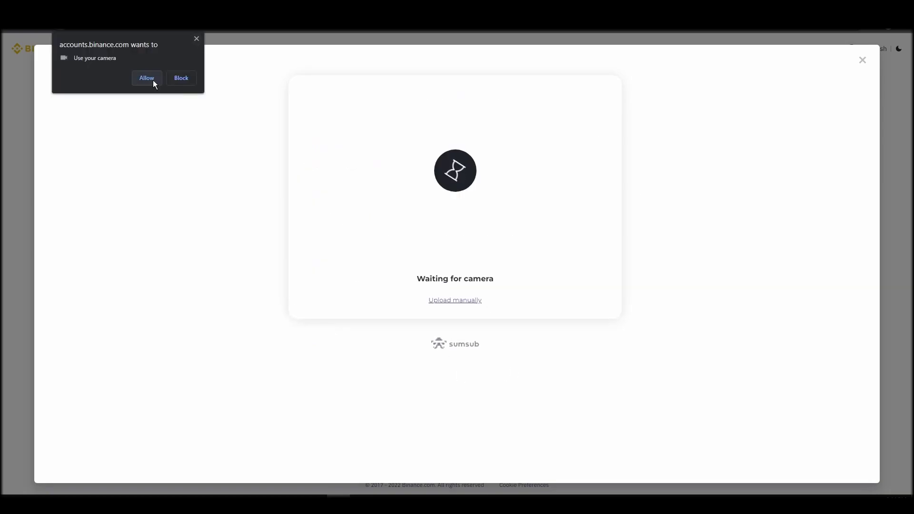
{"action": "scroll", "coordinate": [387, 333], "scroll_direction": "down", "scroll_amount": 2}
{"action": "left_click", "coordinate": [861, 63]}
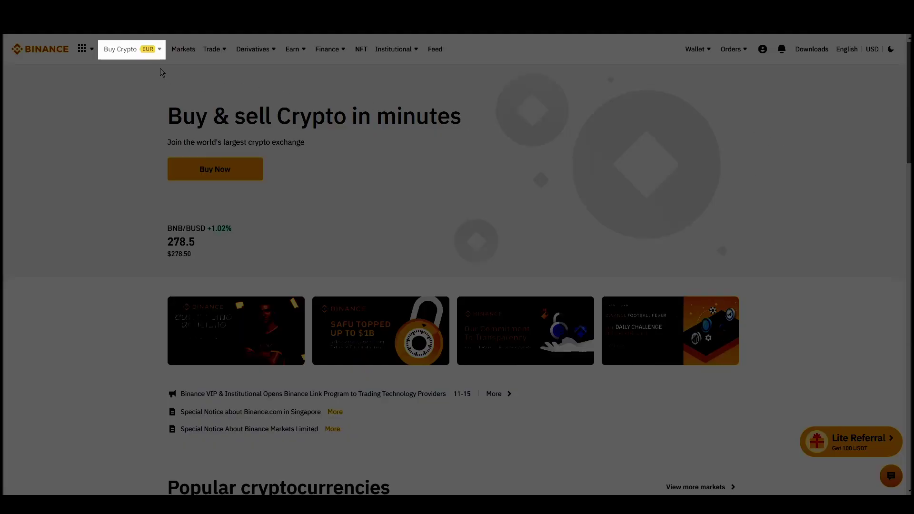
- Buy ETH with a credit/debit card, spending 15 EUR, and confirm the purchase
{"action": "mouse_move", "coordinate": [145, 59]}
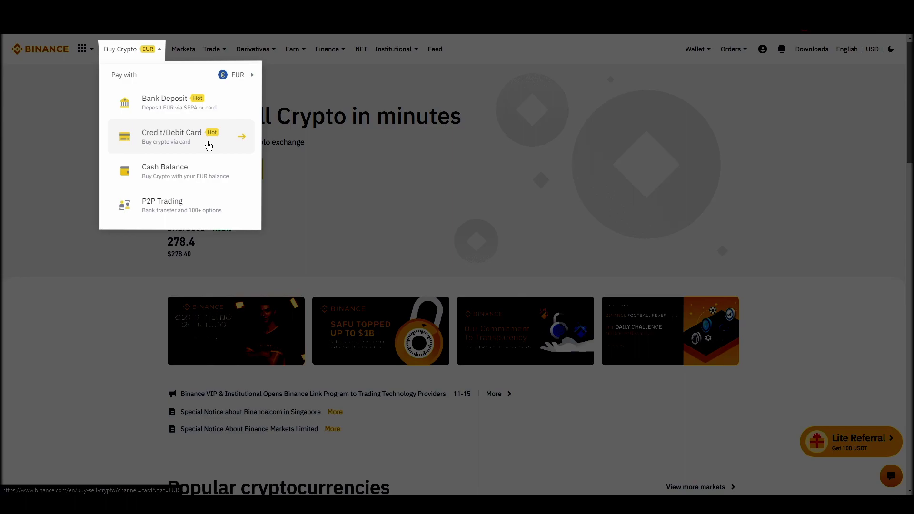
{"action": "left_click", "coordinate": [208, 145]}
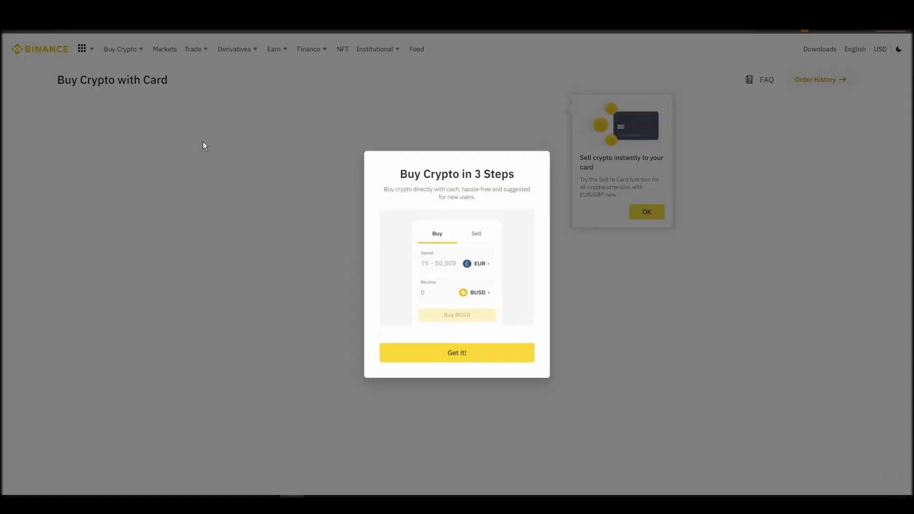
{"action": "left_click", "coordinate": [480, 355]}
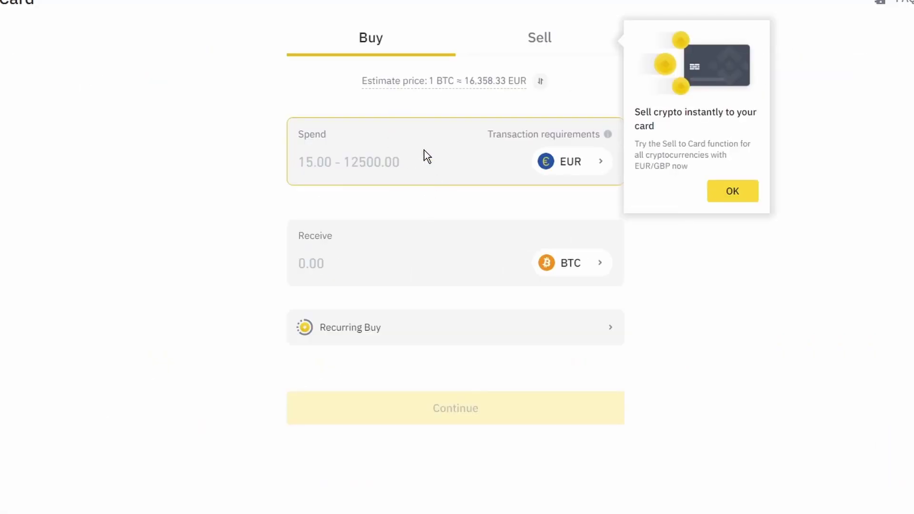
{"action": "left_click", "coordinate": [577, 274]}
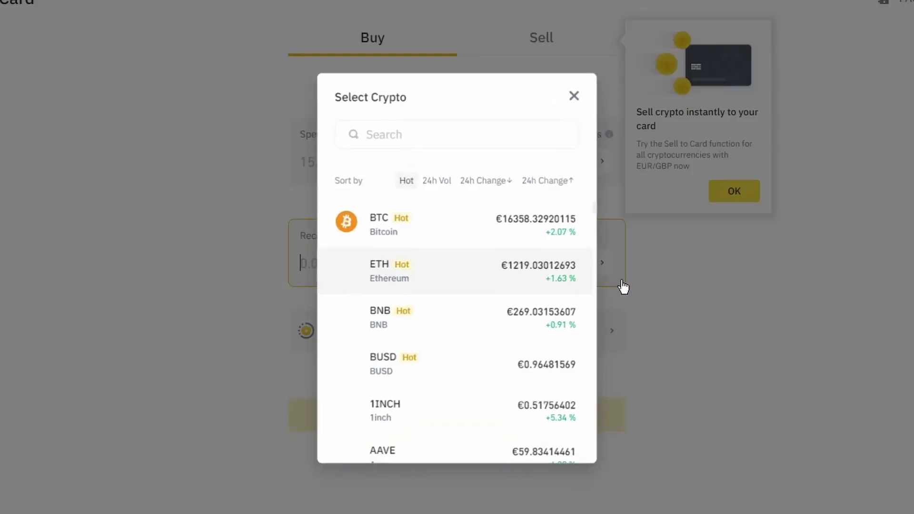
{"action": "left_click", "coordinate": [444, 278]}
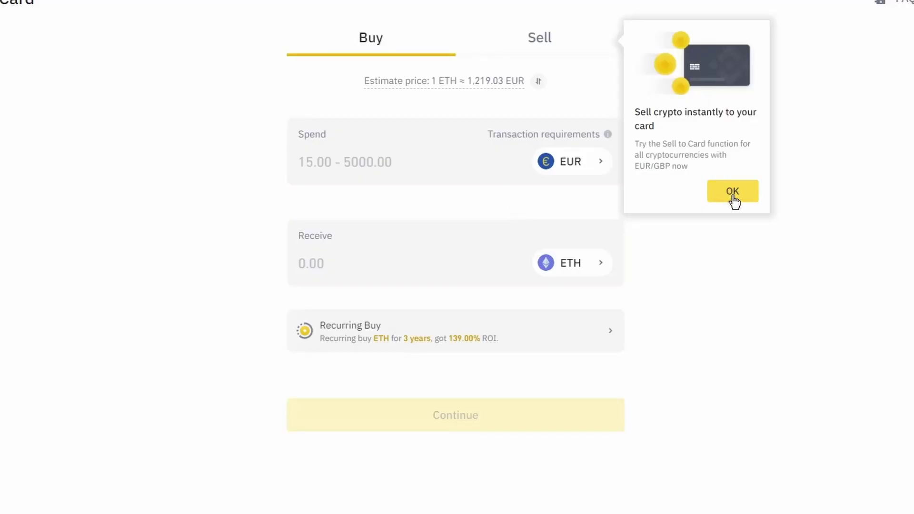
{"action": "left_click", "coordinate": [733, 200]}
{"action": "left_click", "coordinate": [382, 163]}
{"action": "type", "text": "15"}
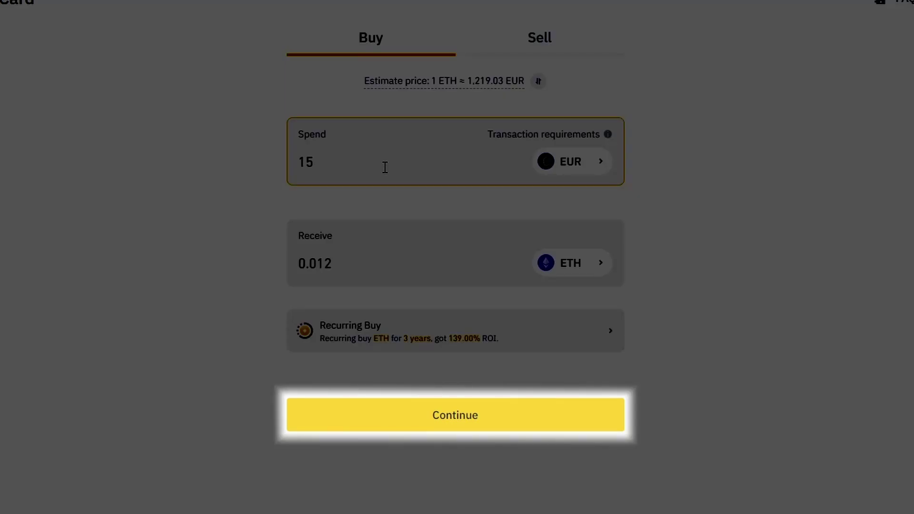
{"action": "left_click", "coordinate": [455, 413]}
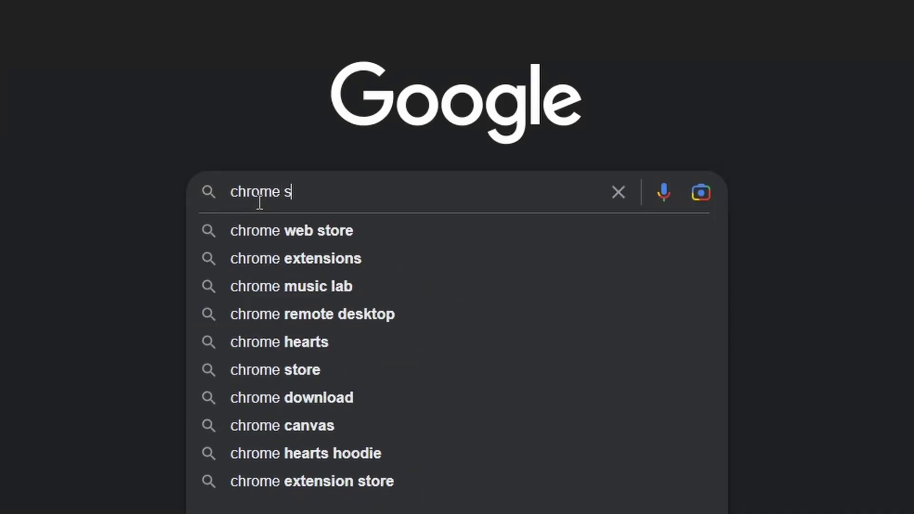
- Run the Google search for 'chrome store'
{"action": "key", "text": "Return"}
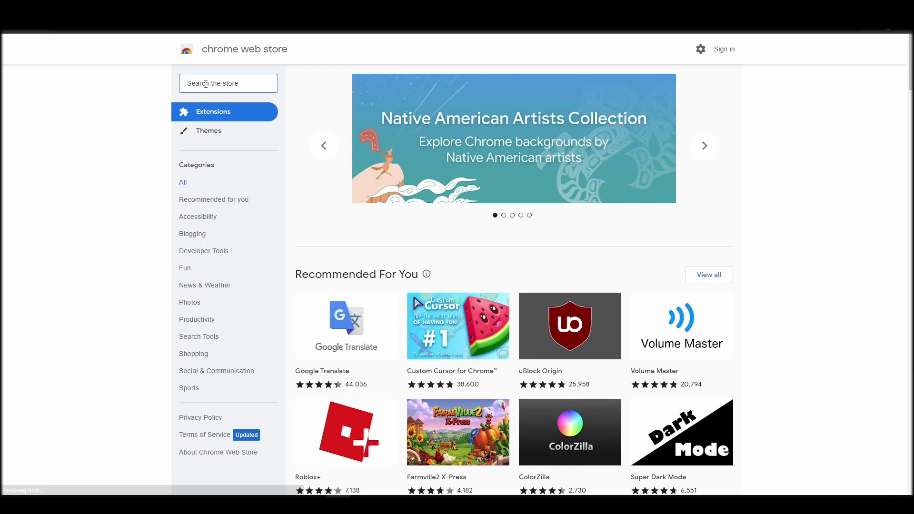
- Find MetaMask in the Chrome Web Store, check metamask.io, and add the extension to Chrome
{"action": "type", "text": "metamask"}
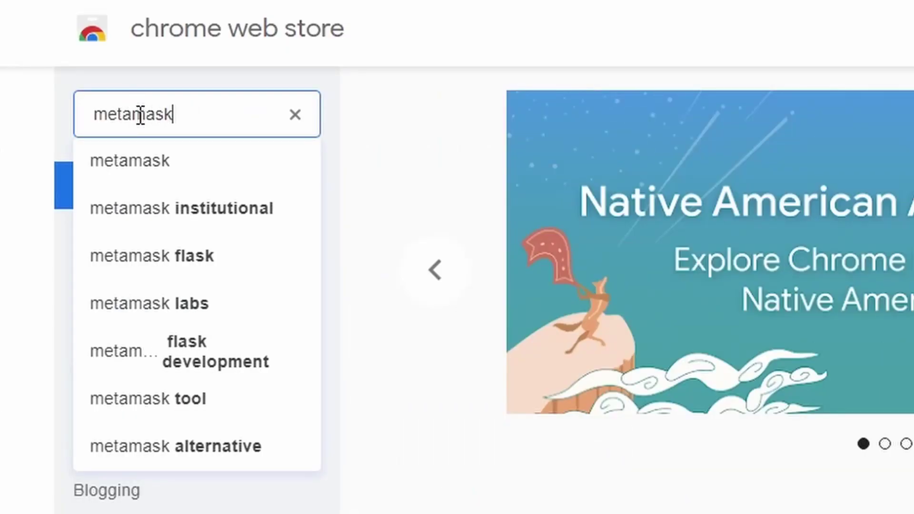
{"action": "key", "text": "Return"}
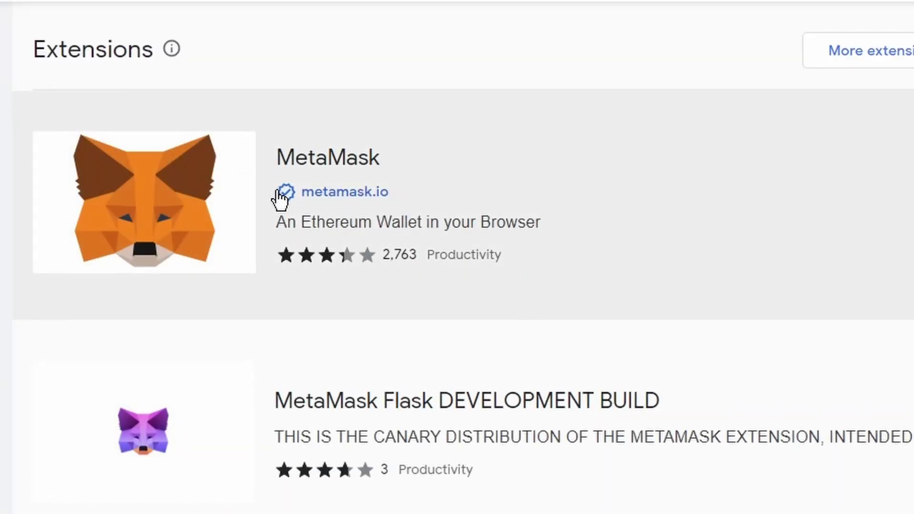
{"action": "left_click", "coordinate": [444, 163]}
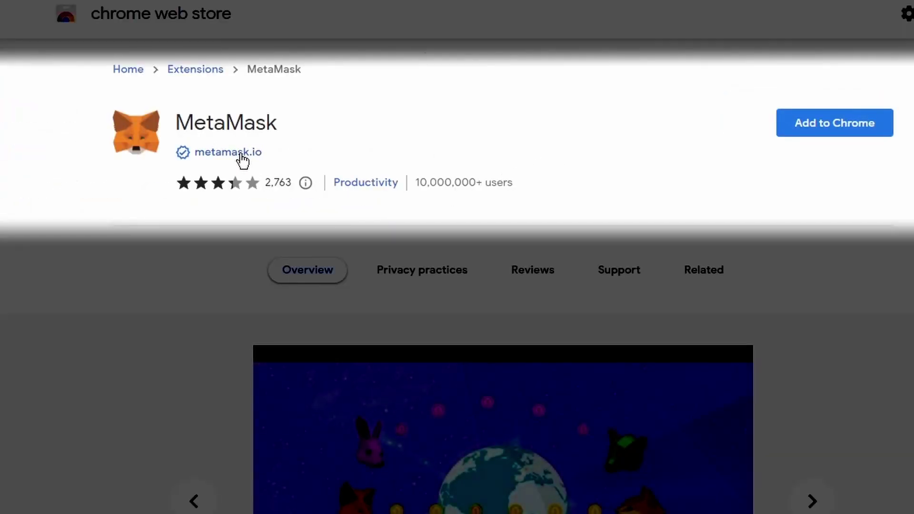
{"action": "left_click", "coordinate": [241, 161]}
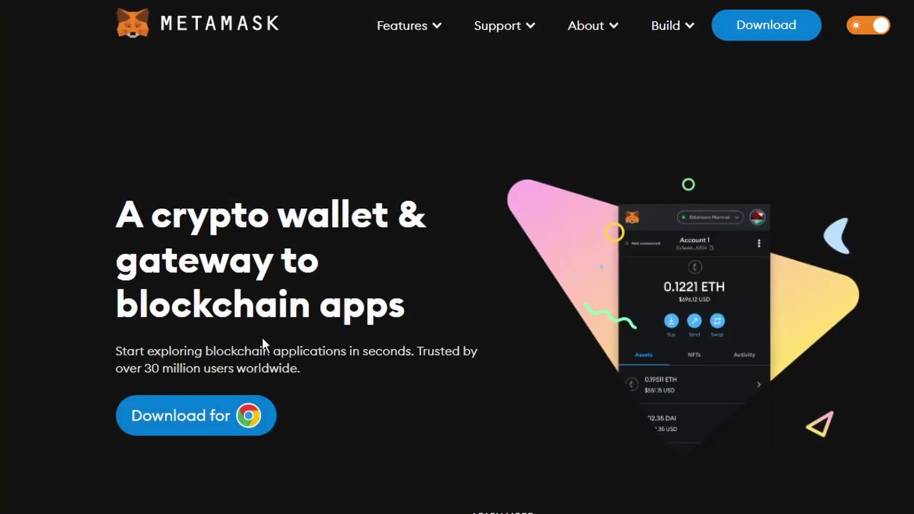
{"action": "left_click", "coordinate": [156, 428]}
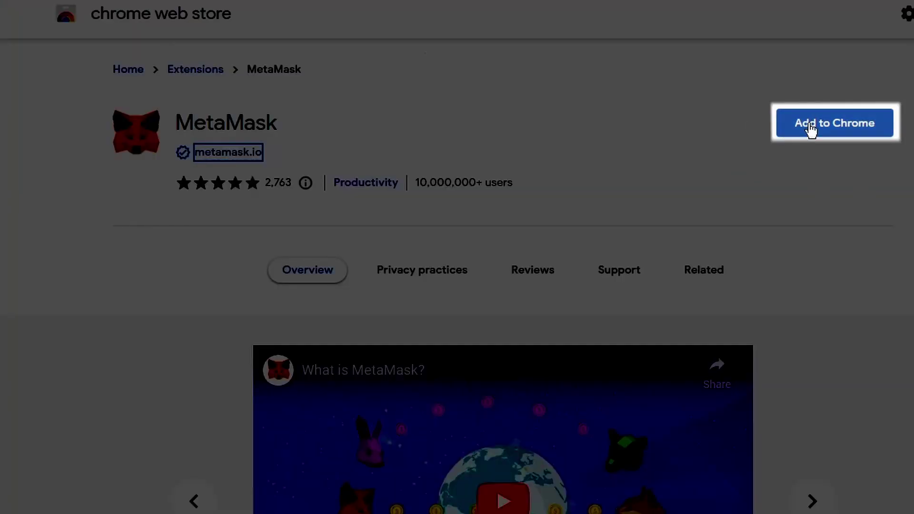
{"action": "left_click", "coordinate": [810, 127]}
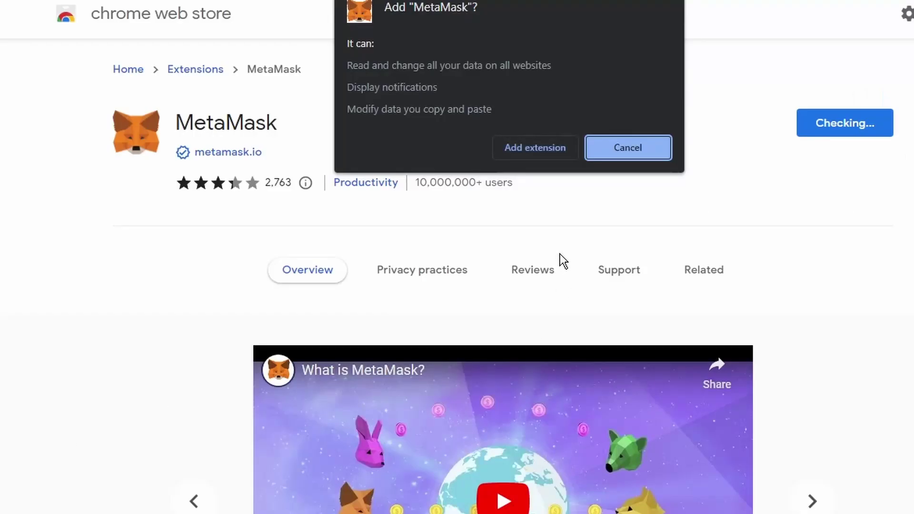
{"action": "left_click", "coordinate": [546, 151]}
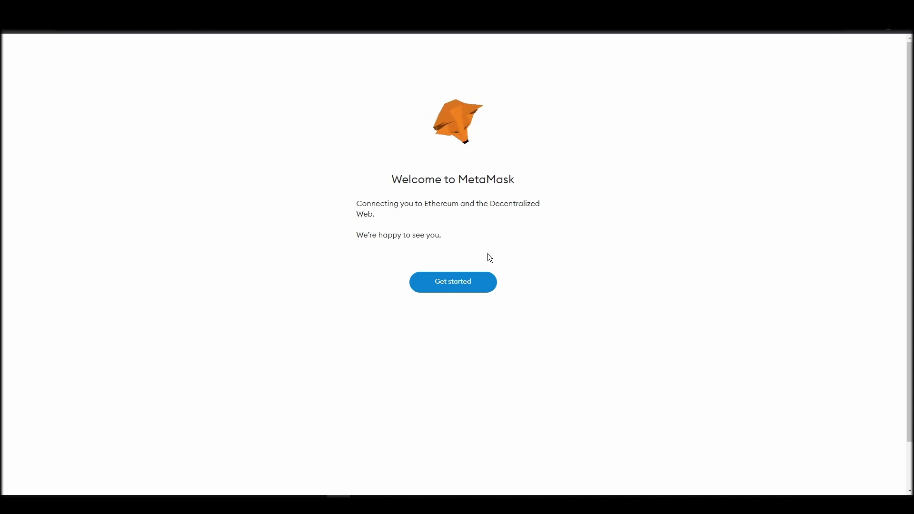
- Create a new MetaMask wallet with a confirmed password, accepting the terms of use
{"action": "left_click", "coordinate": [433, 282]}
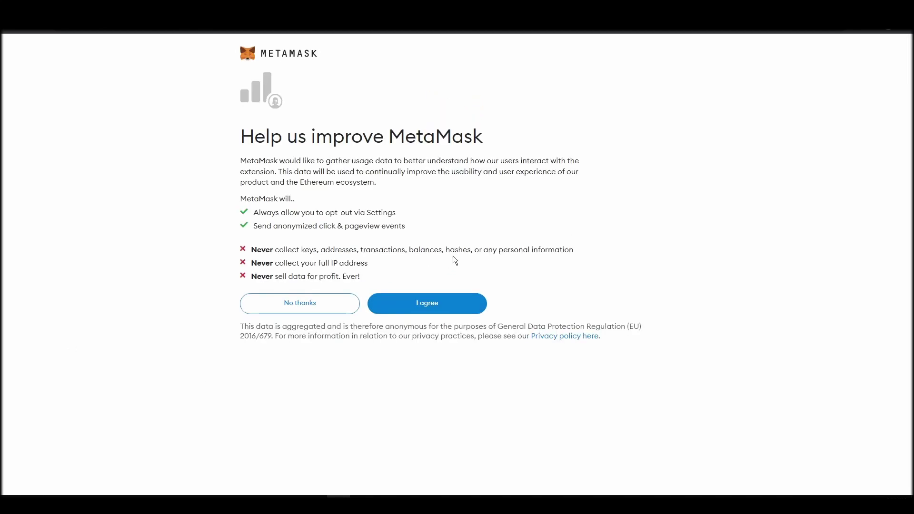
{"action": "left_click", "coordinate": [329, 300]}
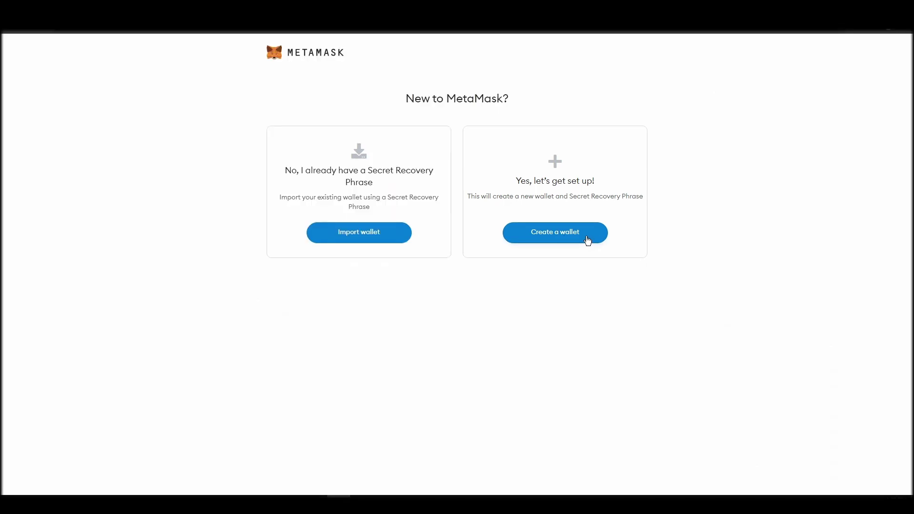
{"action": "left_click", "coordinate": [587, 238]}
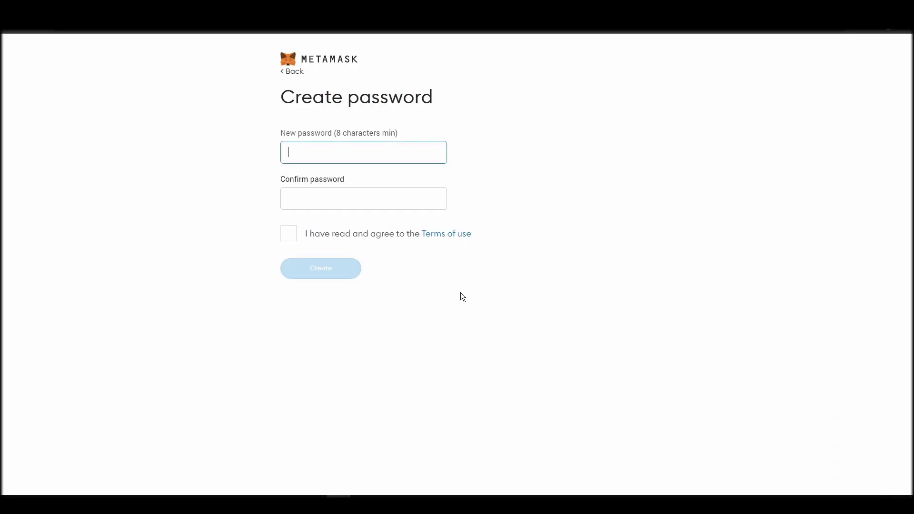
{"action": "key", "text": "Tab"}
{"action": "left_click", "coordinate": [294, 235]}
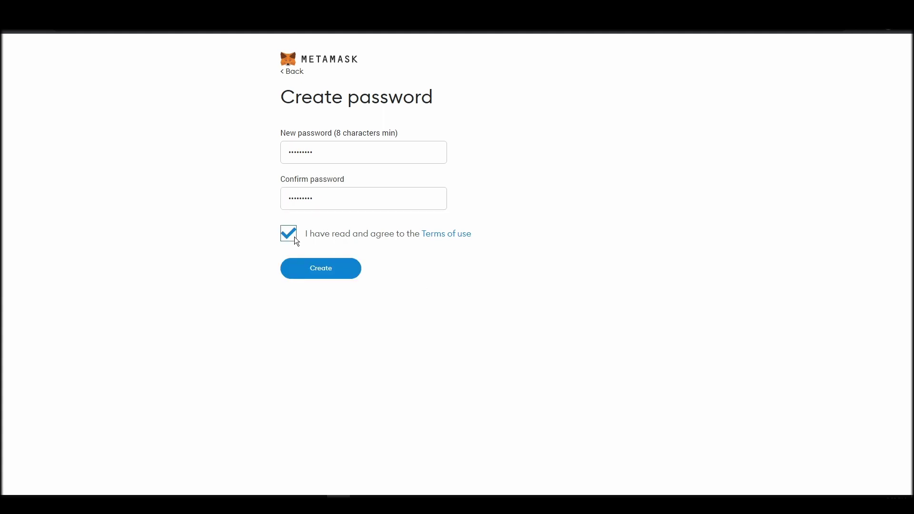
{"action": "left_click", "coordinate": [346, 269]}
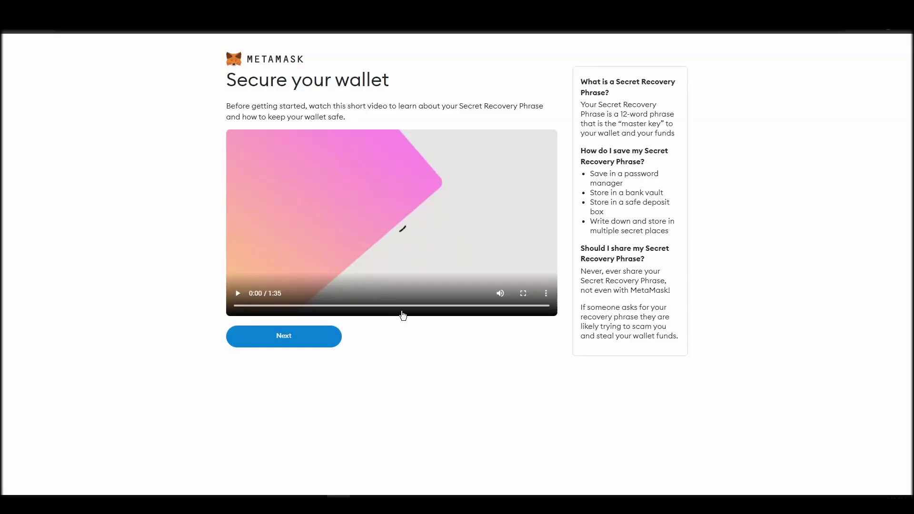
- Move past the security video, reveal the Secret Recovery Phrase, and select its words
{"action": "left_click", "coordinate": [320, 345]}
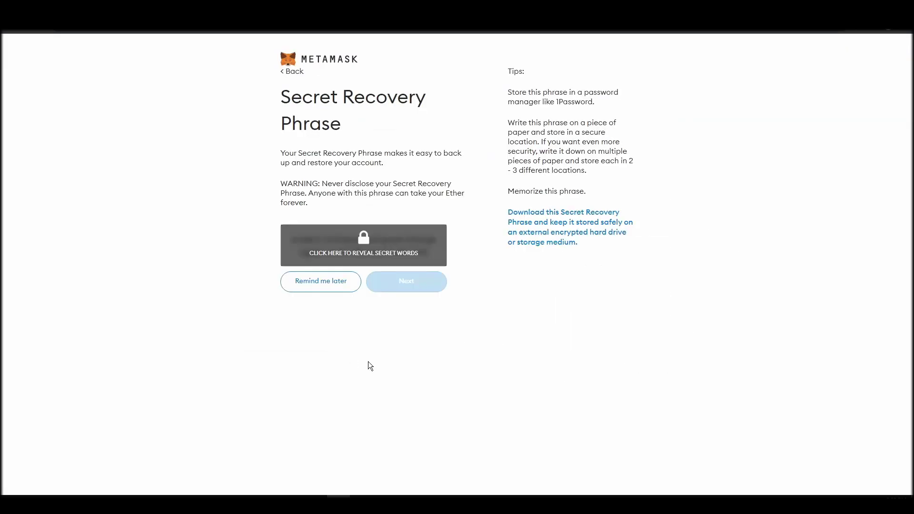
{"action": "left_click", "coordinate": [384, 248]}
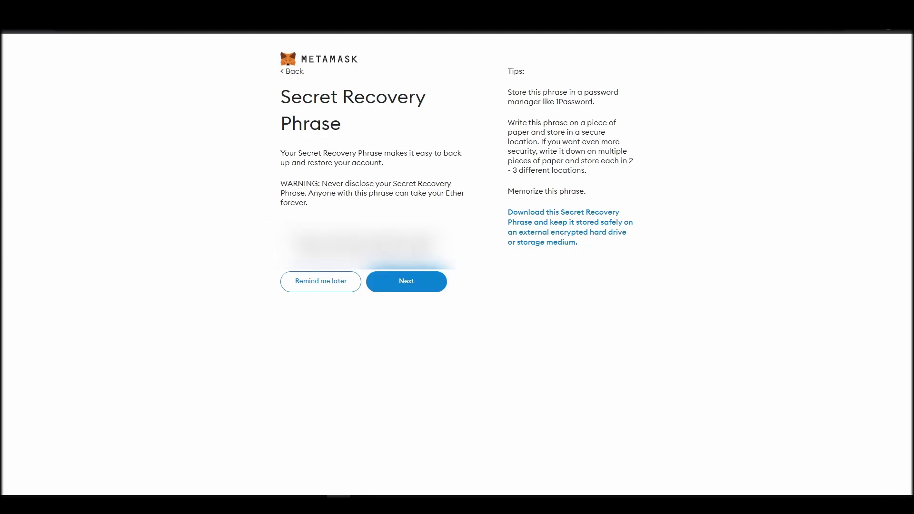
{"action": "left_click_drag", "start_coordinate": [433, 245], "coordinate": [293, 245]}
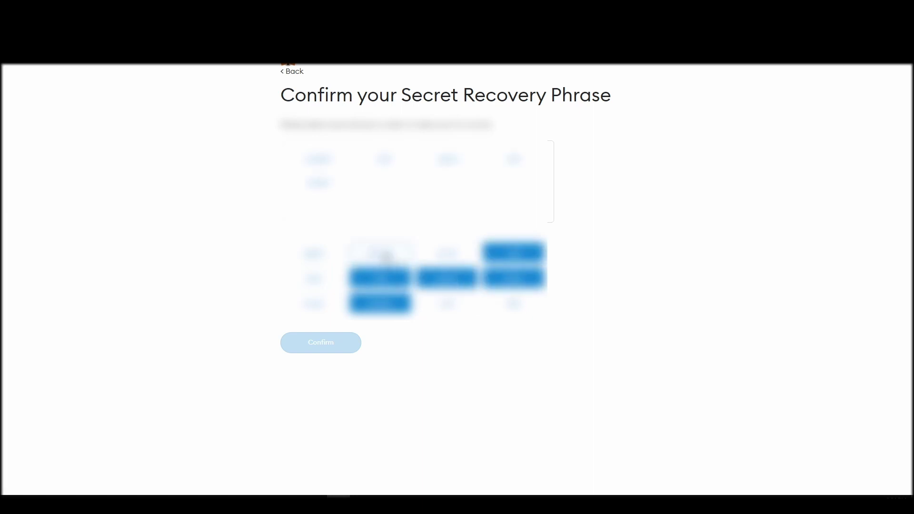
- Pick the missing recovery phrase words in order, then finish the wallet setup
{"action": "left_click", "coordinate": [383, 256]}
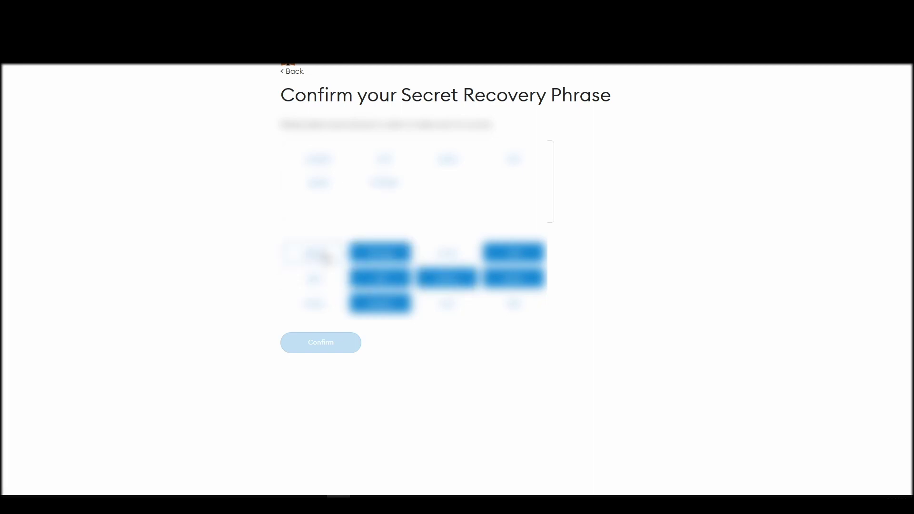
{"action": "left_click", "coordinate": [325, 258]}
{"action": "left_click", "coordinate": [456, 258]}
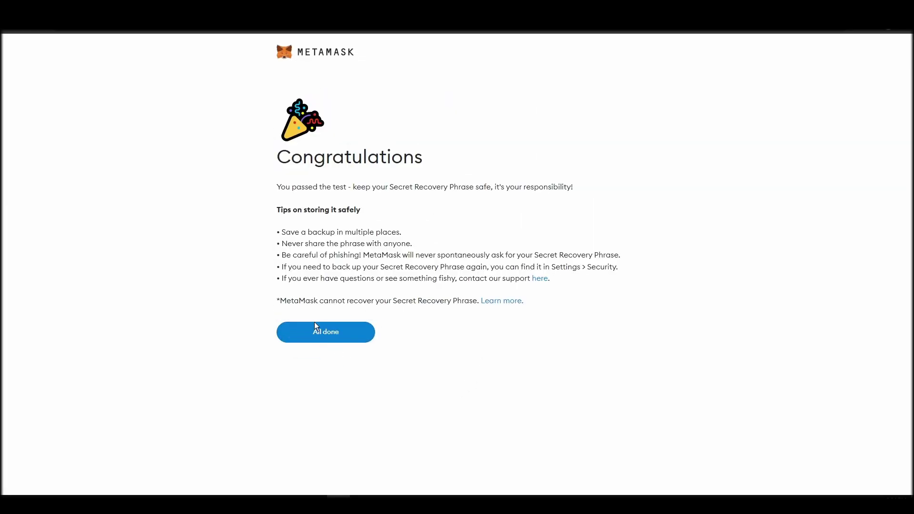
{"action": "left_click", "coordinate": [340, 340]}
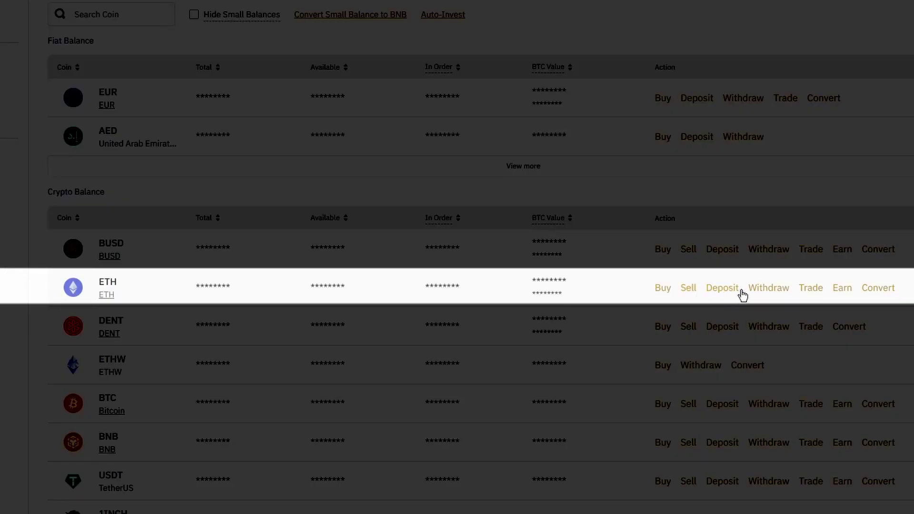
- Open the ETH withdrawal form past its warning and copy the MetaMask account address
{"action": "left_click", "coordinate": [771, 289]}
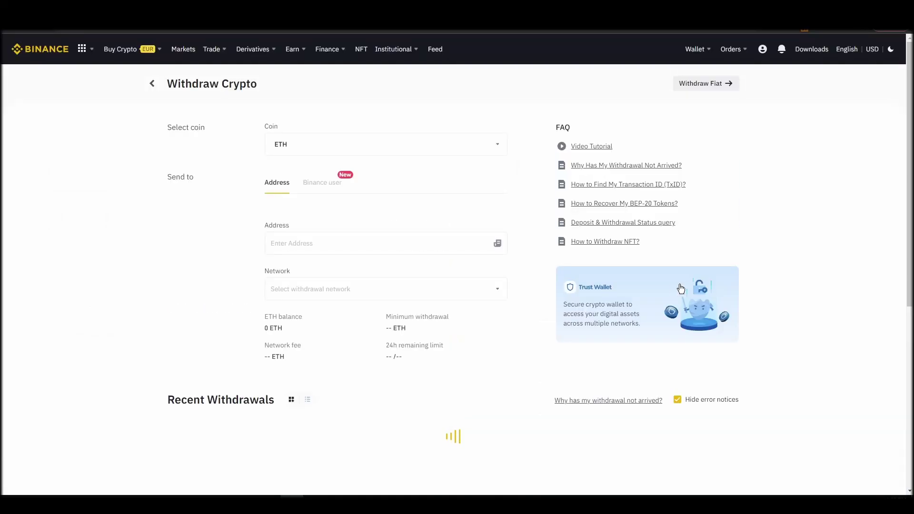
{"action": "left_click", "coordinate": [488, 320]}
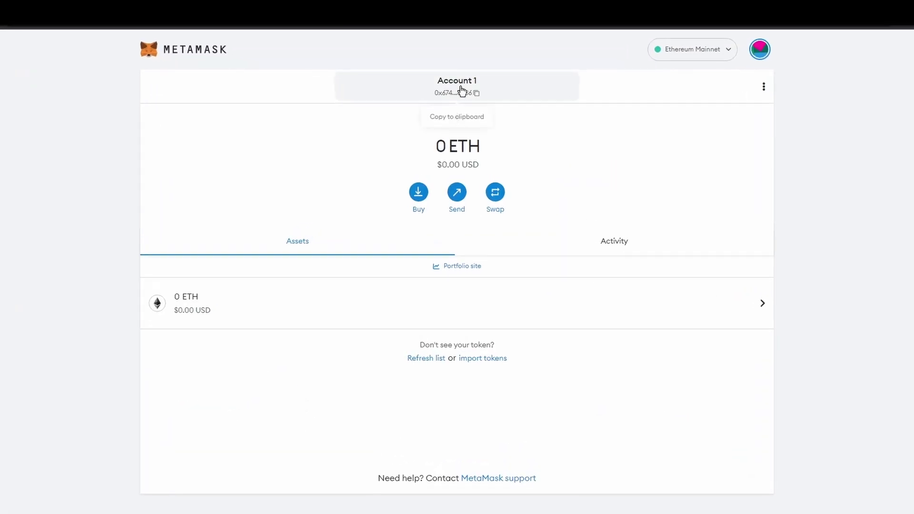
{"action": "left_click", "coordinate": [469, 91]}
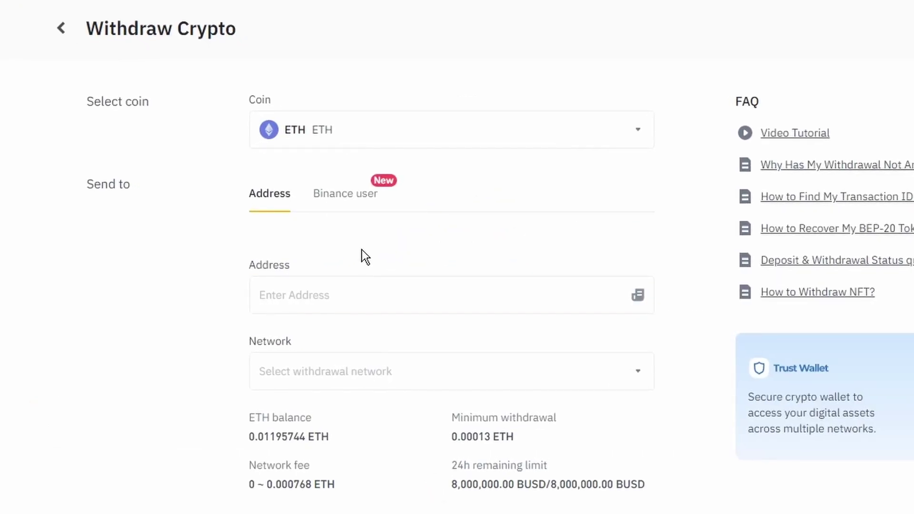
- Withdraw the full 0.01195744 ETH over Ethereum (ERC20) to the pasted MetaMask address
{"action": "left_click", "coordinate": [370, 285]}
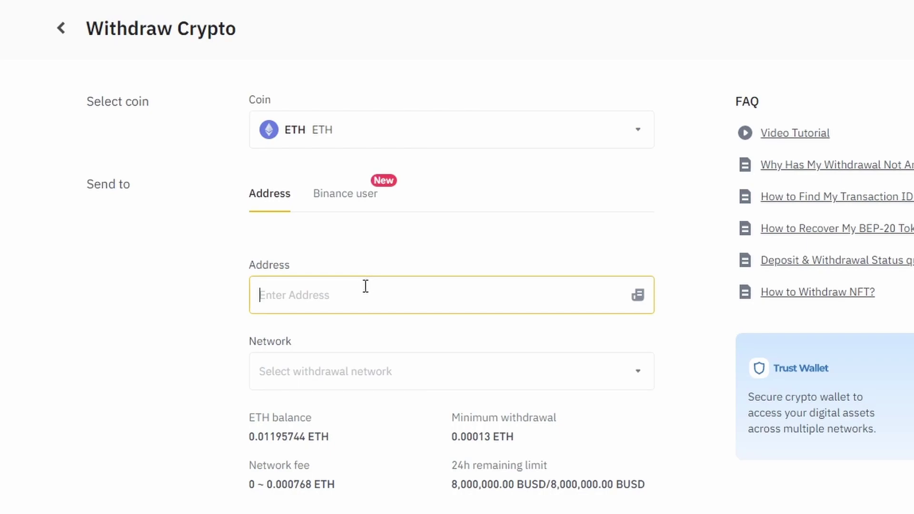
{"action": "right_click", "coordinate": [361, 287]}
{"action": "left_click", "coordinate": [411, 409]}
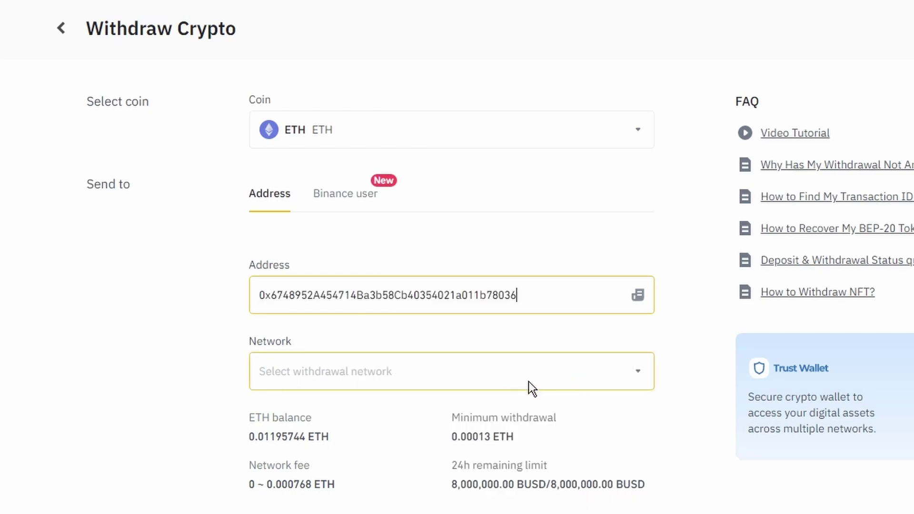
{"action": "left_click", "coordinate": [461, 377]}
{"action": "left_click", "coordinate": [537, 327]}
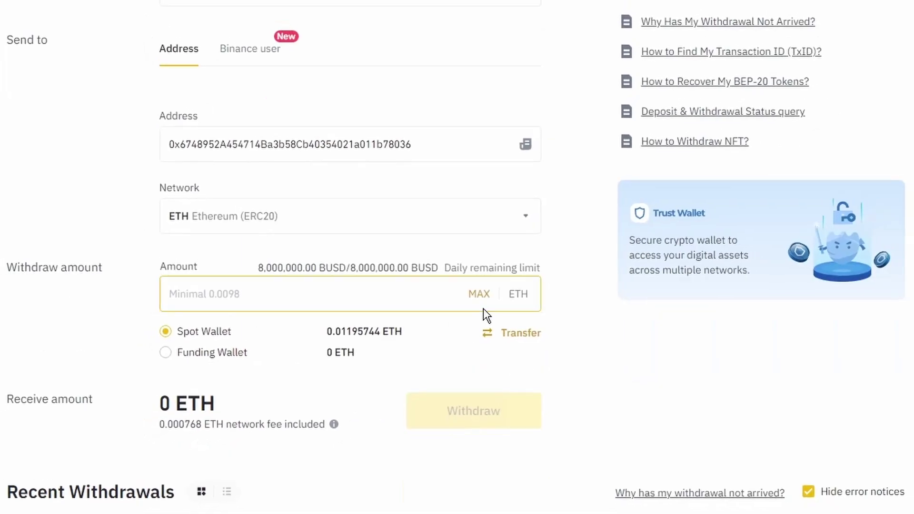
{"action": "left_click", "coordinate": [476, 298]}
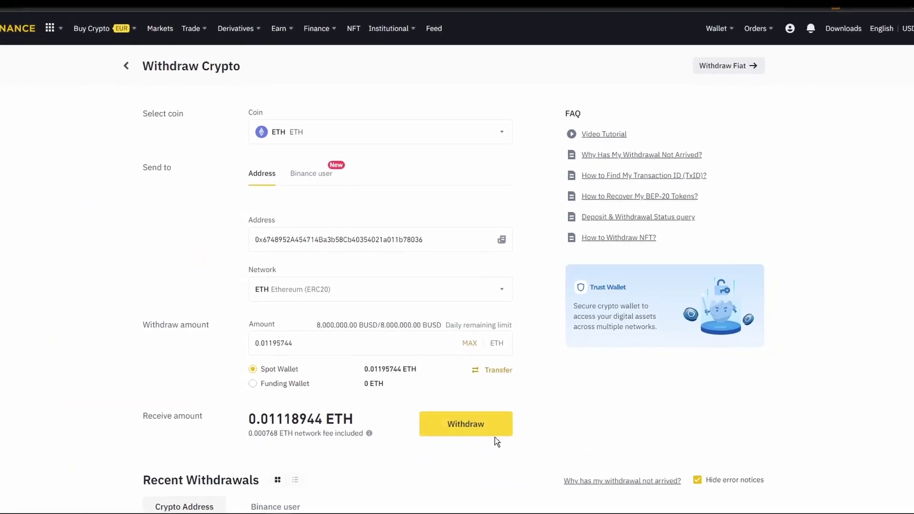
{"action": "left_click", "coordinate": [478, 437]}
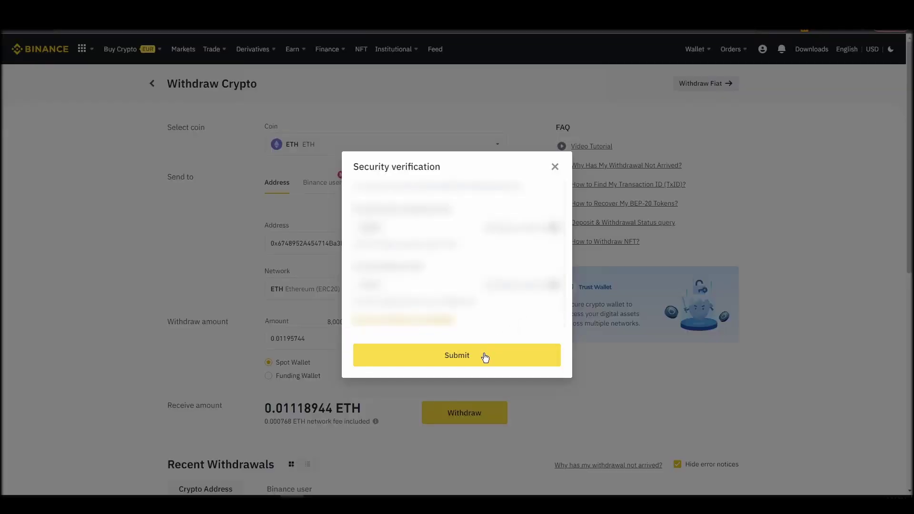
{"action": "left_click", "coordinate": [485, 357]}
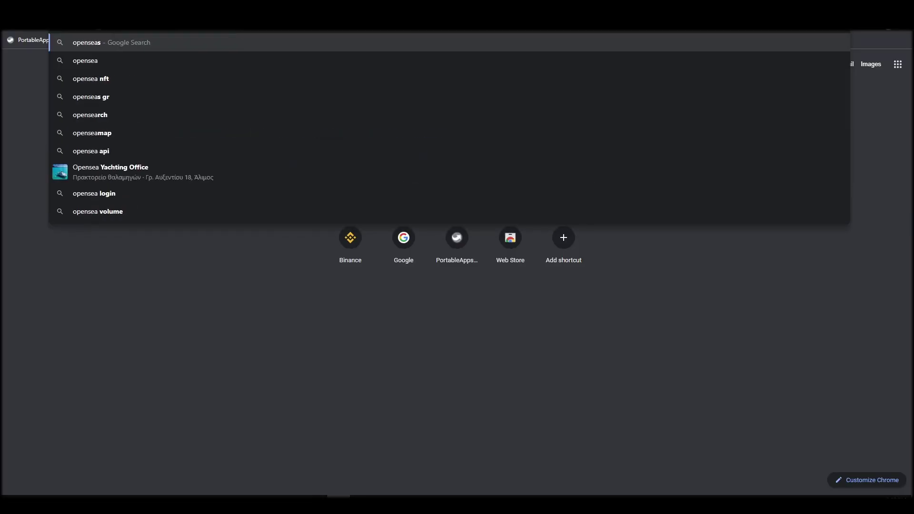
- Go to opensea.io and connect MetaMask's Account 1 as the wallet
{"action": "key", "text": "Return"}
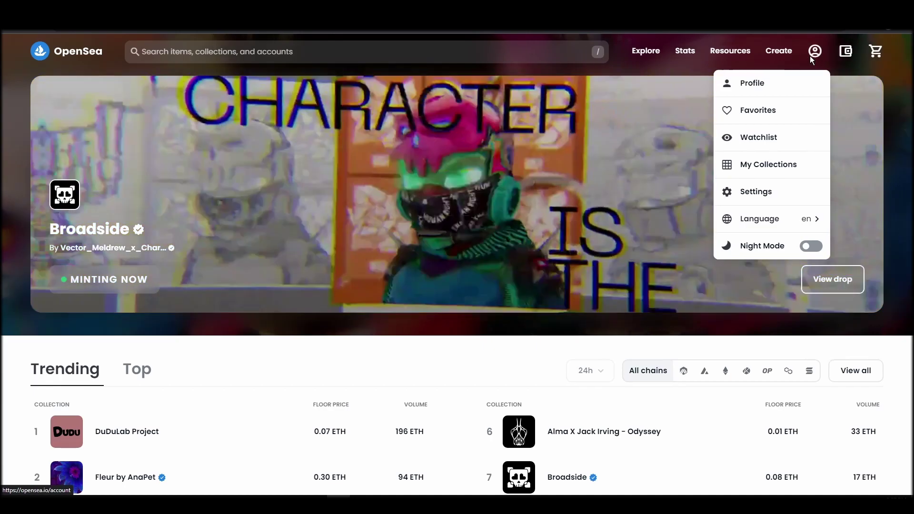
{"action": "left_click", "coordinate": [810, 55]}
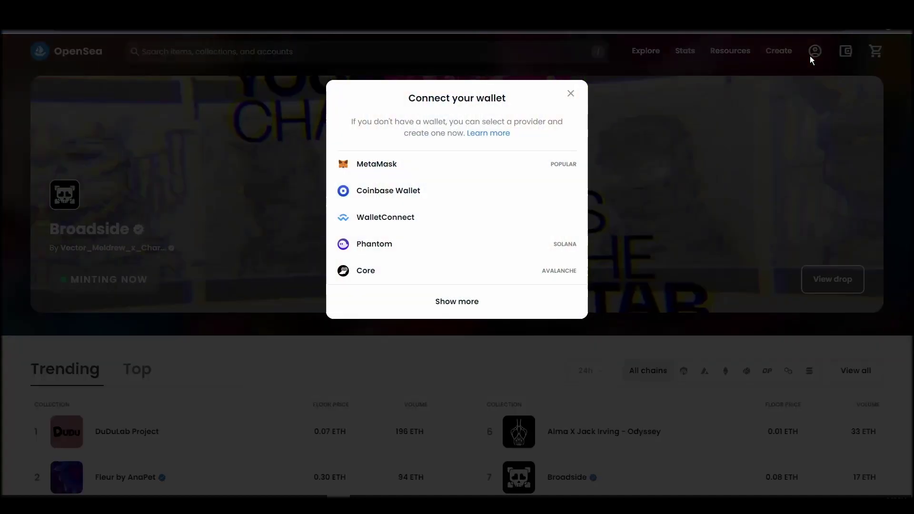
{"action": "left_click", "coordinate": [400, 164]}
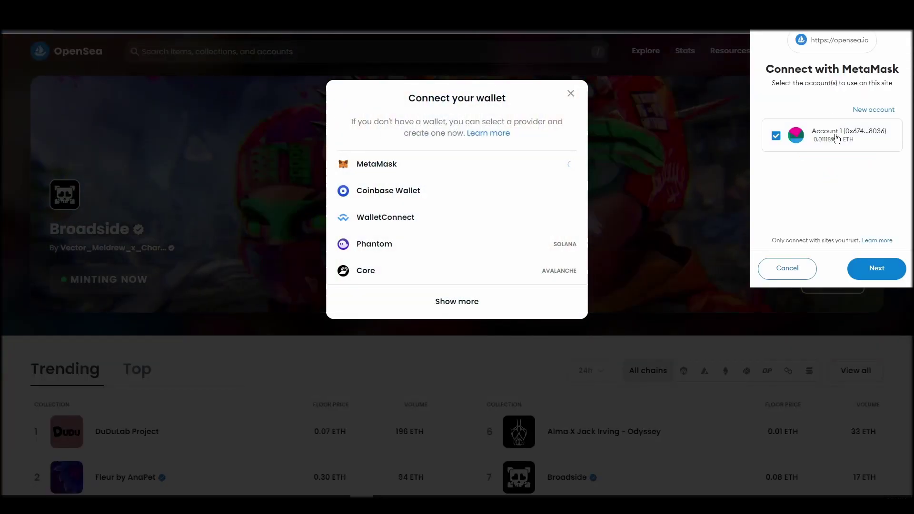
{"action": "left_click", "coordinate": [880, 267]}
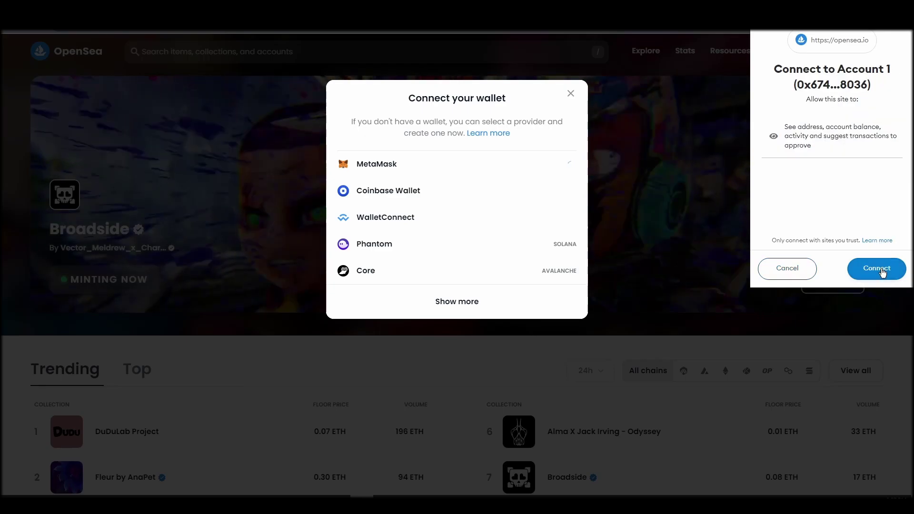
{"action": "left_click", "coordinate": [881, 269]}
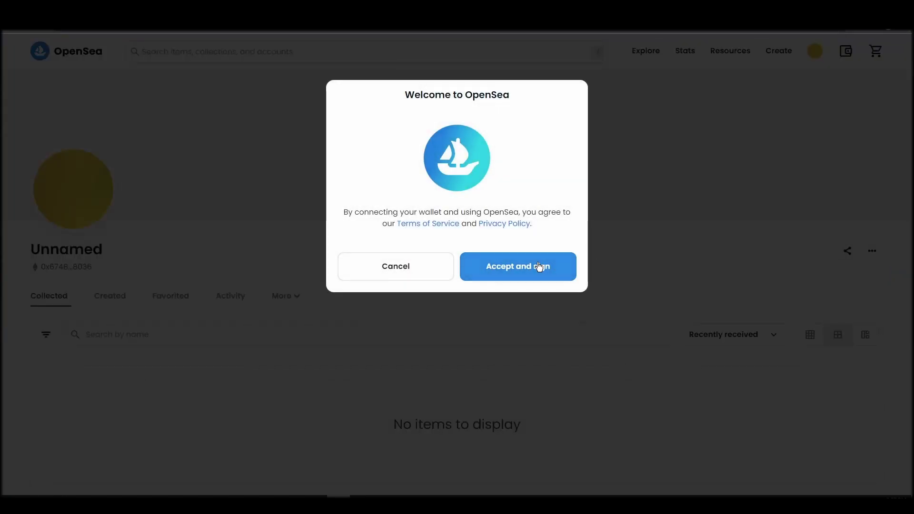
- Accept OpenSea's terms and sign the welcome message in MetaMask
{"action": "left_click", "coordinate": [540, 267]}
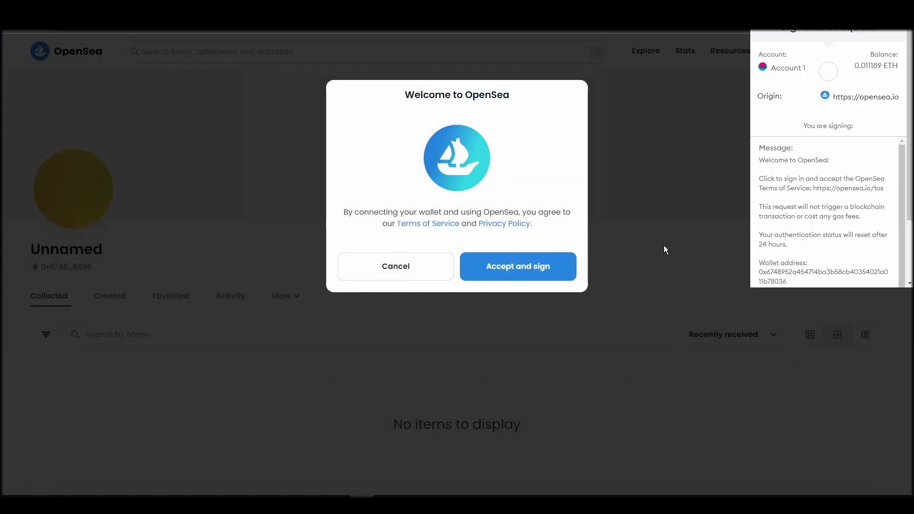
{"action": "scroll", "coordinate": [861, 213], "scroll_direction": "down", "scroll_amount": 3}
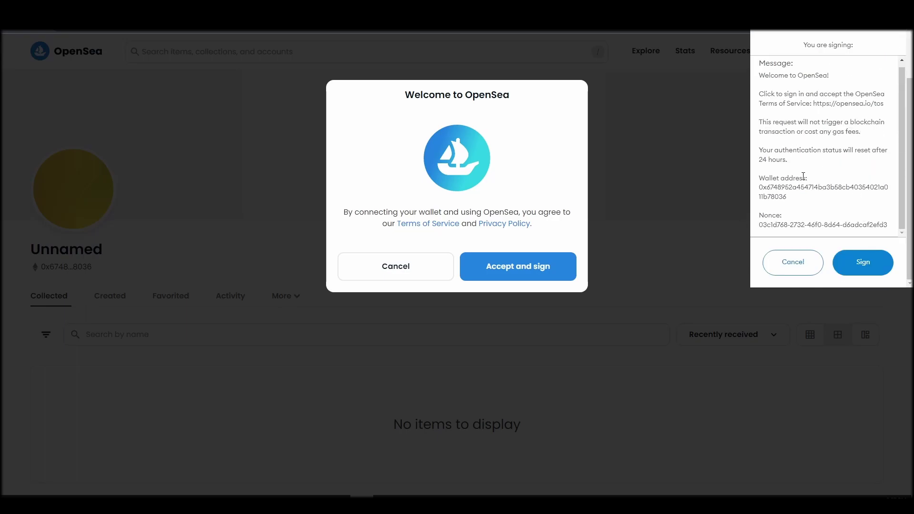
{"action": "left_click", "coordinate": [863, 262]}
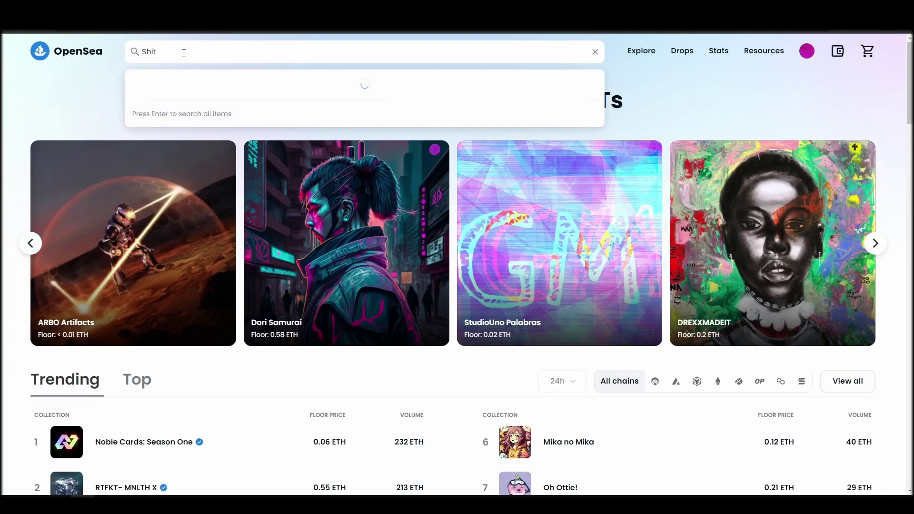
- Search for ShitBeast, open the ShitBeast collection, and browse down its item grid
{"action": "type", "text": "t"}
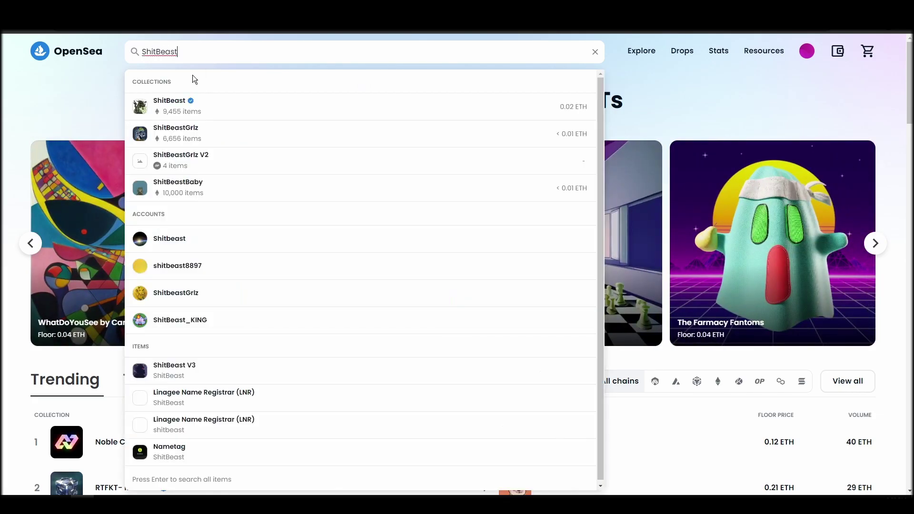
{"action": "left_click", "coordinate": [177, 114]}
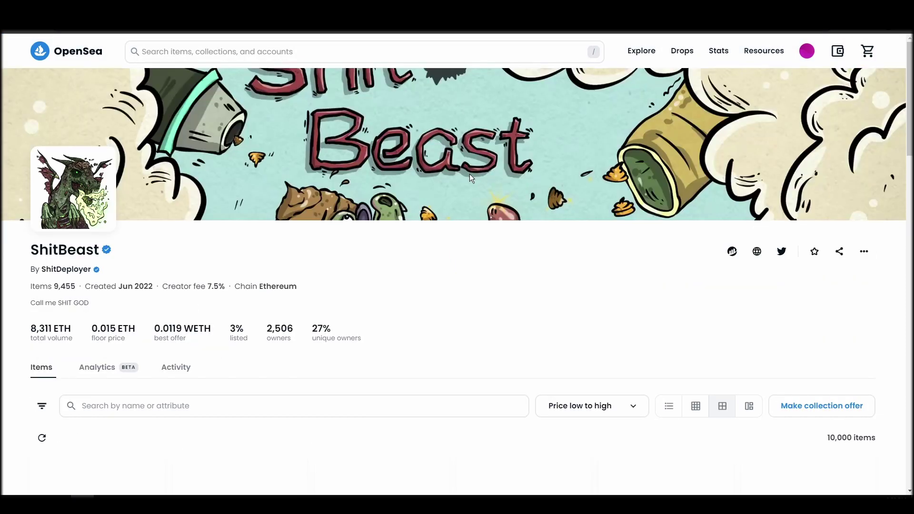
{"action": "scroll", "coordinate": [470, 177], "scroll_direction": "down", "scroll_amount": 3}
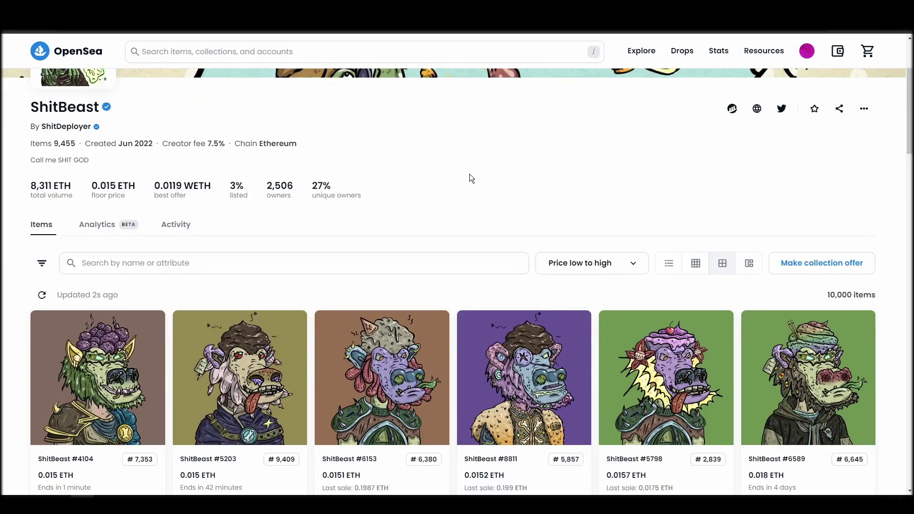
{"action": "scroll", "coordinate": [470, 179], "scroll_direction": "down", "scroll_amount": 3}
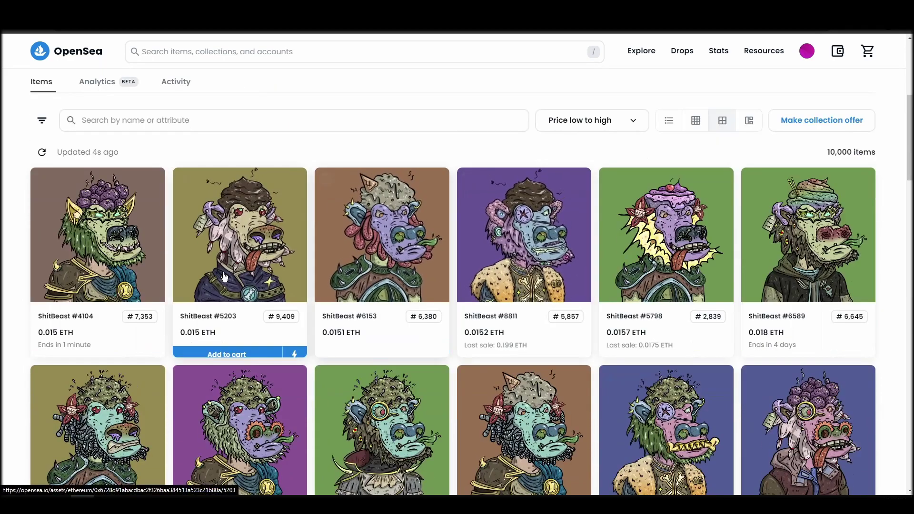
{"action": "scroll", "coordinate": [476, 205], "scroll_direction": "down", "scroll_amount": 4}
{"action": "scroll", "coordinate": [422, 356], "scroll_direction": "down", "scroll_amount": 3}
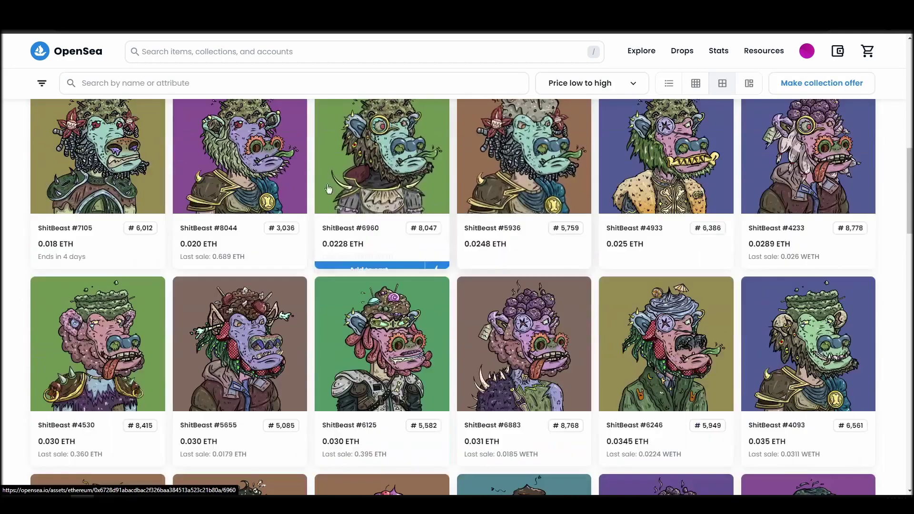
- Add ShitBeast #6125 (0.03 ETH) to the cart and view the cart
{"action": "left_click", "coordinate": [335, 326]}
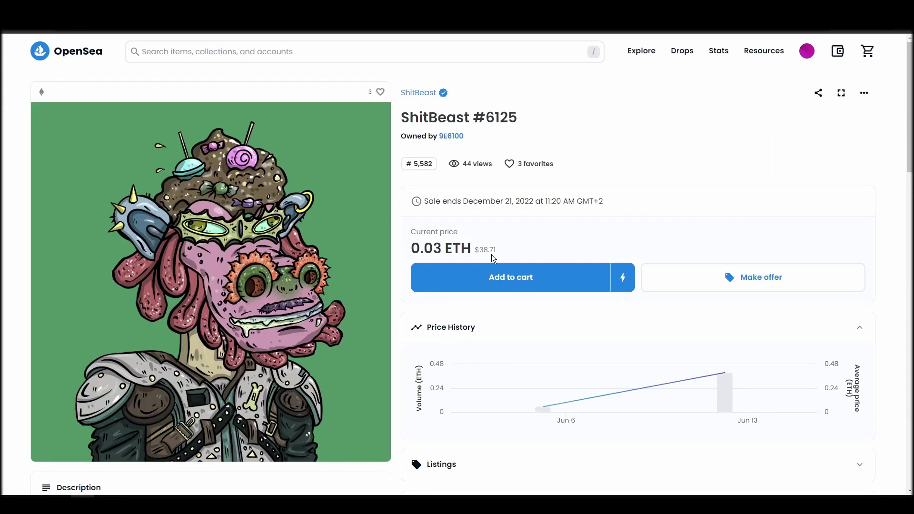
{"action": "left_click", "coordinate": [471, 285]}
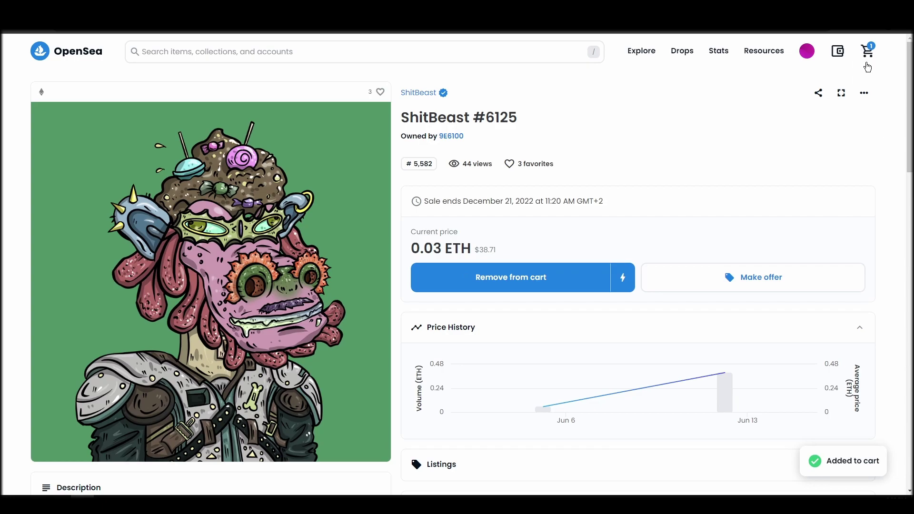
{"action": "left_click", "coordinate": [868, 57]}
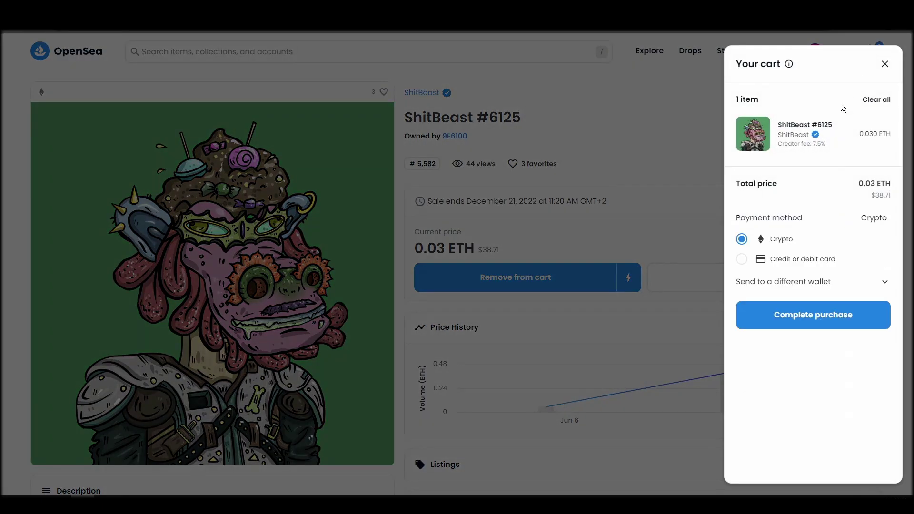